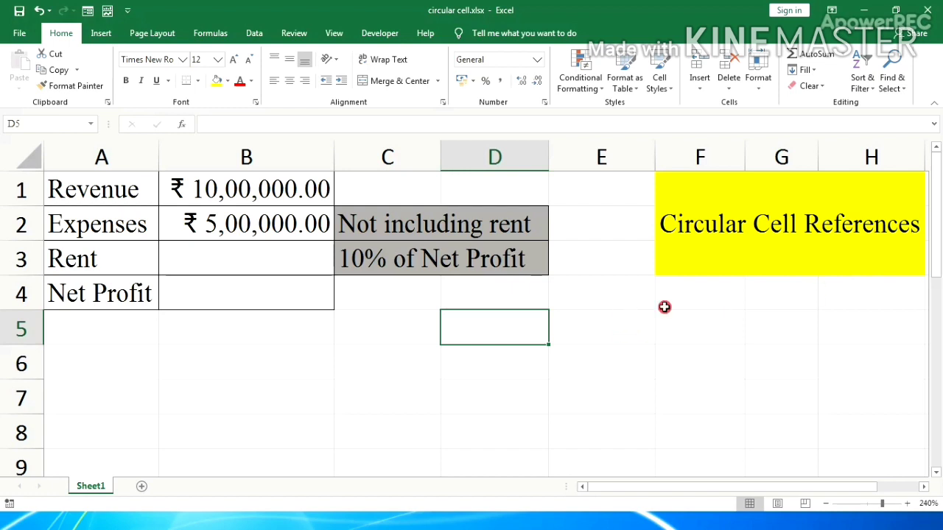
# Step: Enter the sample numbers 11 in cell E5 and 9 in cell E6
pyautogui.click(629, 327)
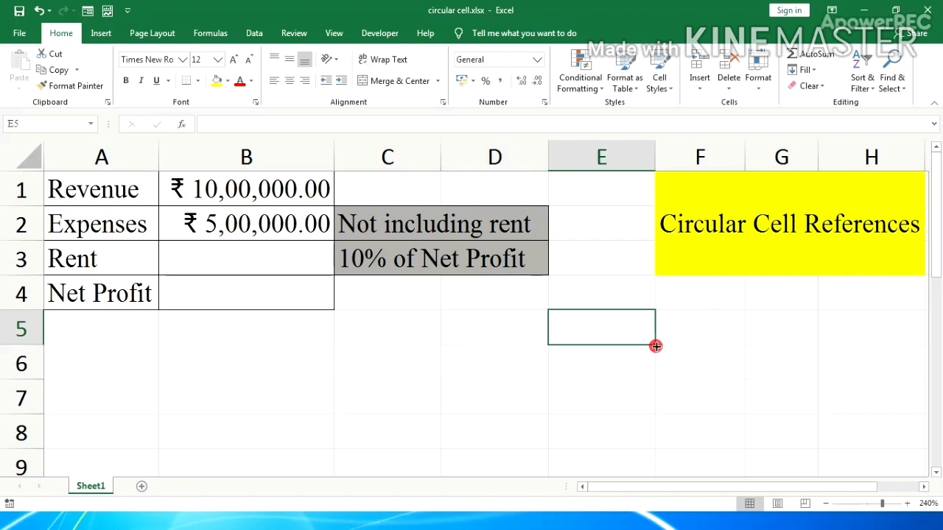
pyautogui.write('11')
pyautogui.press('Return')
pyautogui.write('9')
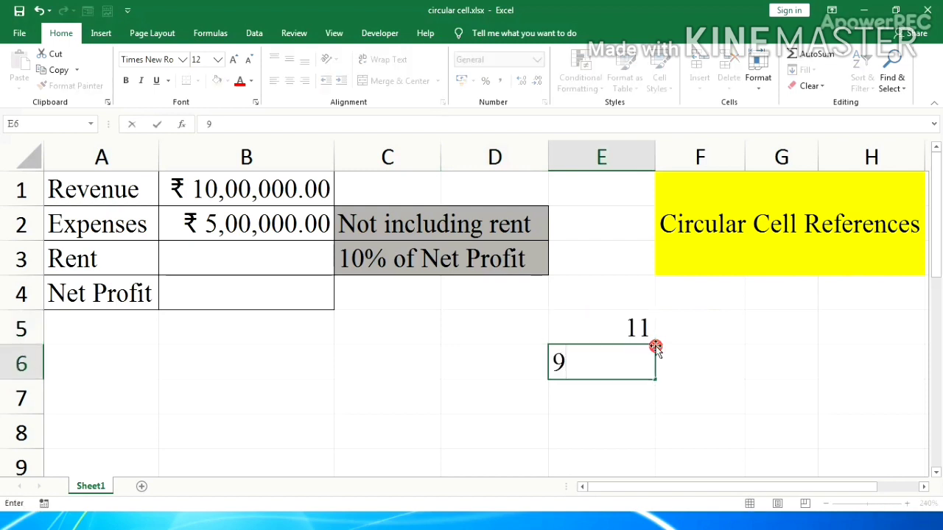
pyautogui.press('Return')
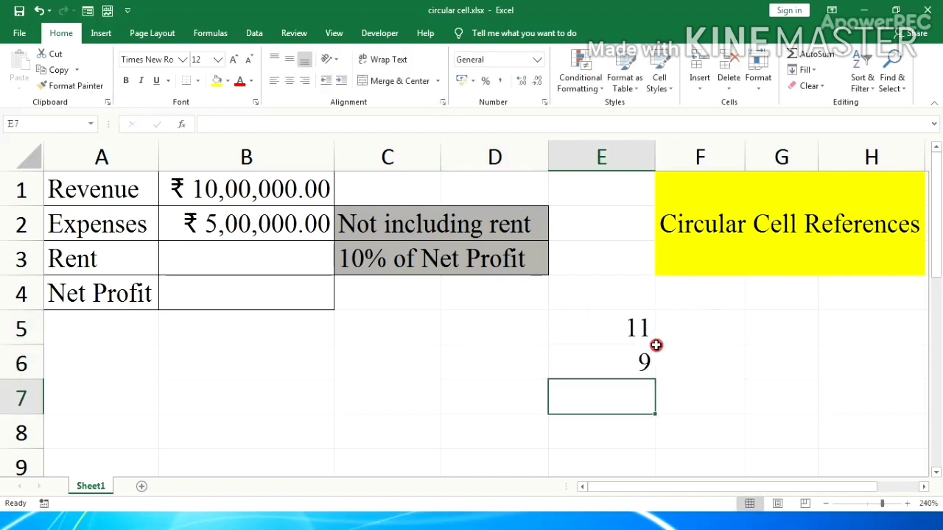
# Step: Add up E5:E6 with AutoSum in cell E7 and select the total to show its formula
pyautogui.moveTo(609, 327); pyautogui.dragTo(614, 384)
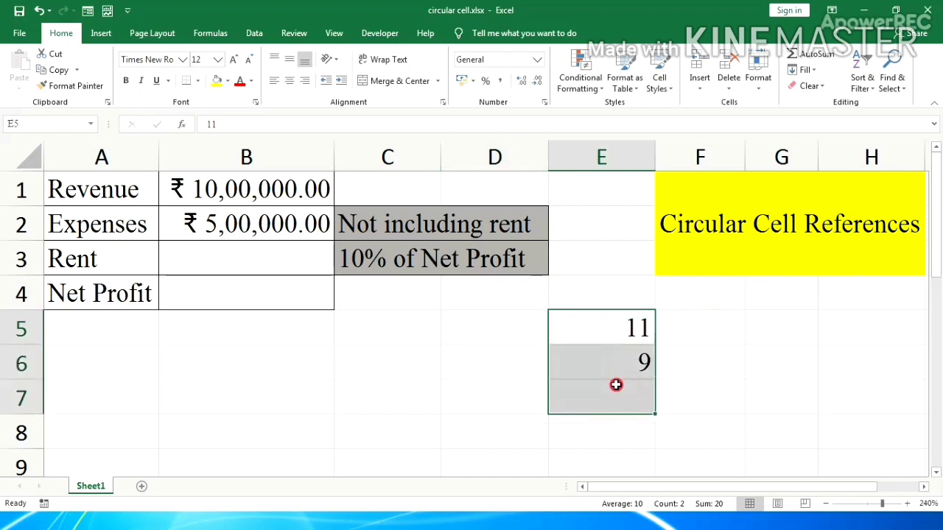
pyautogui.click(816, 57)
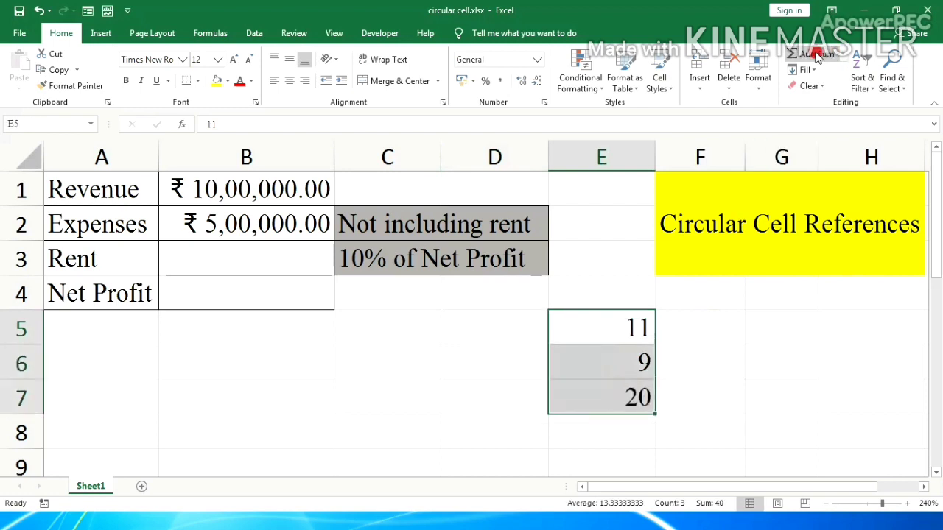
pyautogui.click(610, 405)
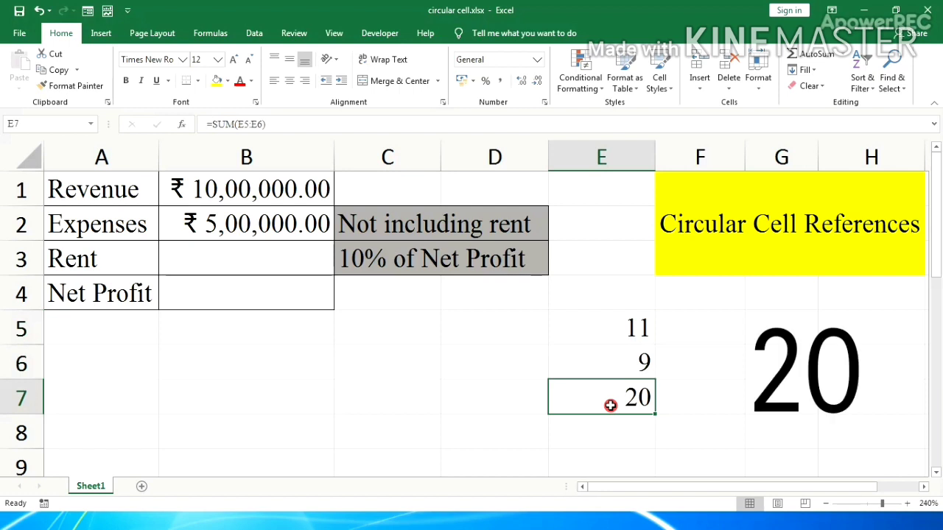
# Step: Replace the formula in E7 with the self-referencing =SUM(E5:E7), accept the circular reference warning and select E7 again
pyautogui.doubleClick(610, 405)
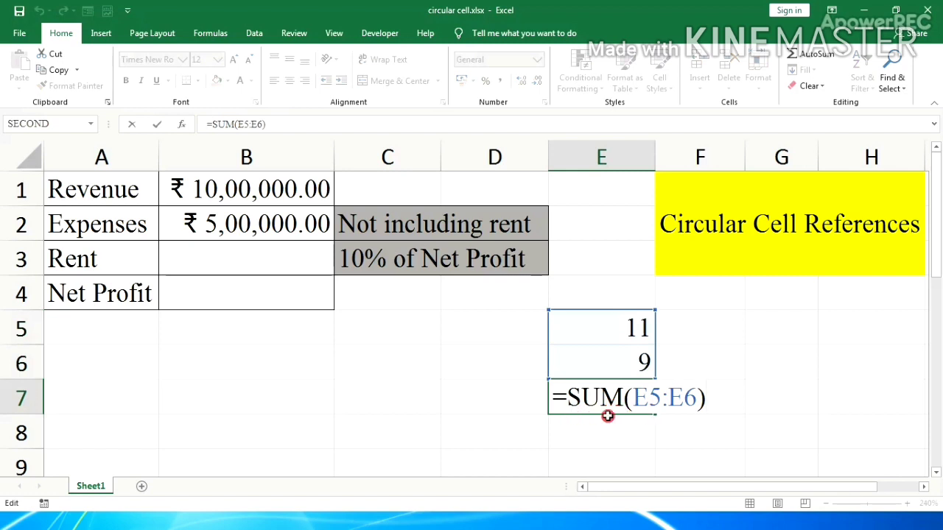
pyautogui.click(706, 412)
pyautogui.press('BackSpace')
pyautogui.press('BackSpace')
pyautogui.press('BackSpace')
pyautogui.press('BackSpace')
pyautogui.press('BackSpace')
pyautogui.press('BackSpace')
pyautogui.press('BackSpace')
pyautogui.press('BackSpace')
pyautogui.press('BackSpace')
pyautogui.press('BackSpace')
pyautogui.press('BackSpace')
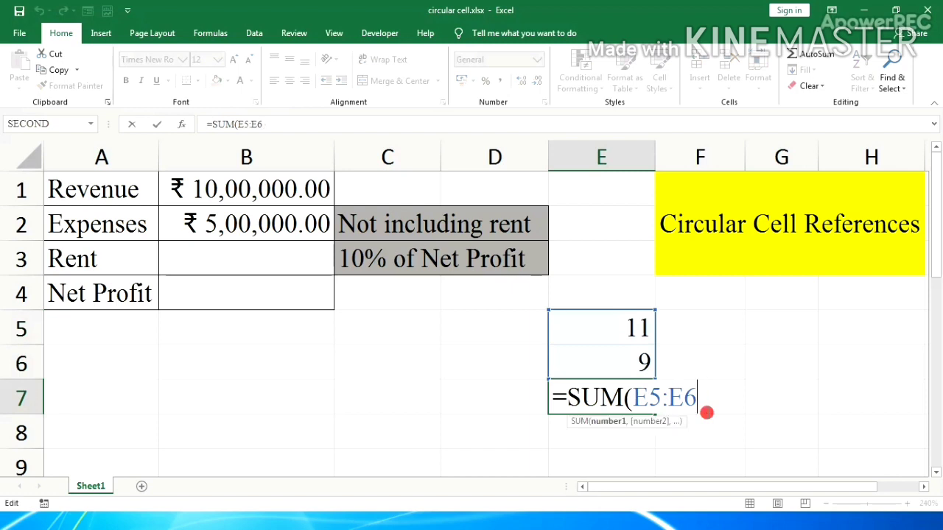
pyautogui.write('=')
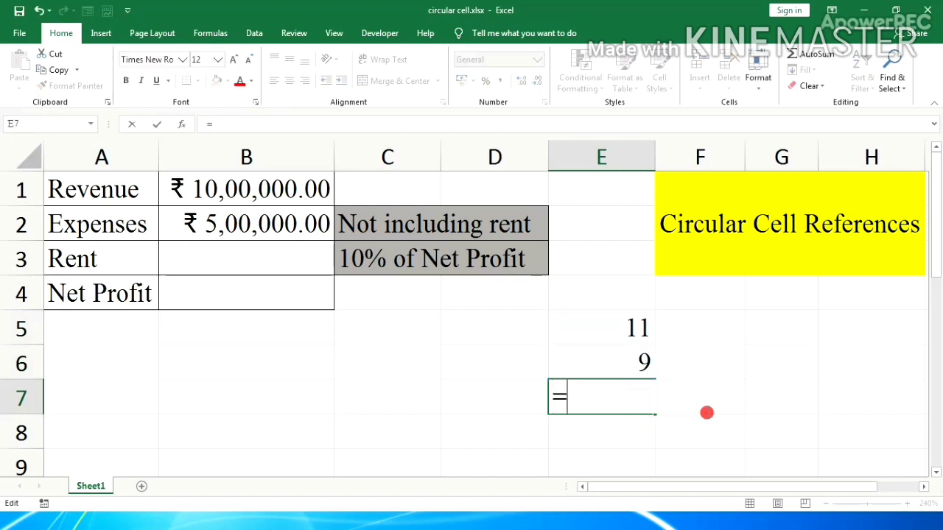
pyautogui.write('sum')
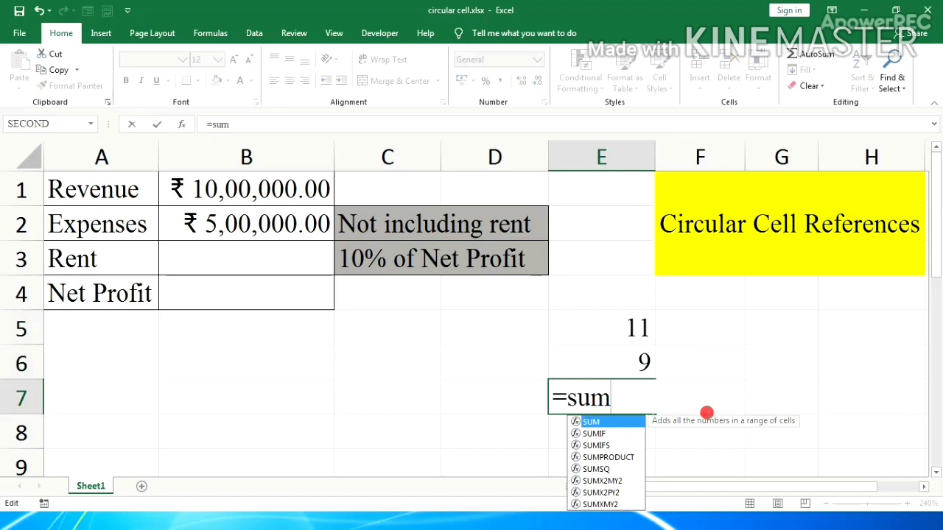
pyautogui.press('Tab')
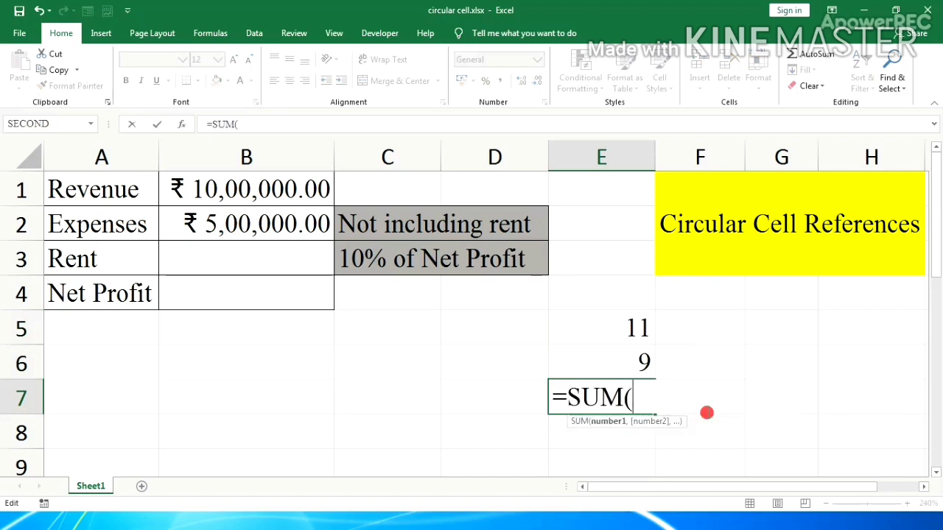
pyautogui.click(573, 330)
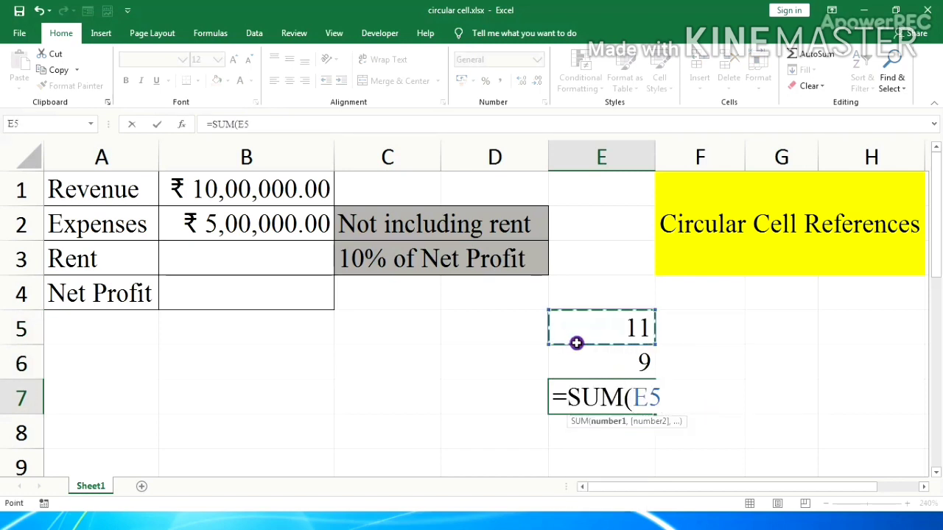
pyautogui.moveTo(576, 343); pyautogui.dragTo(585, 394)
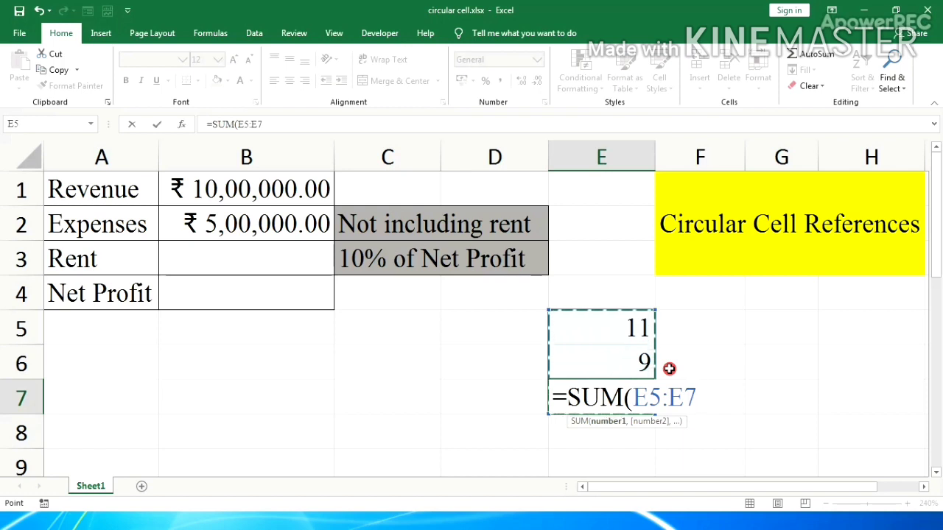
pyautogui.press('Return')
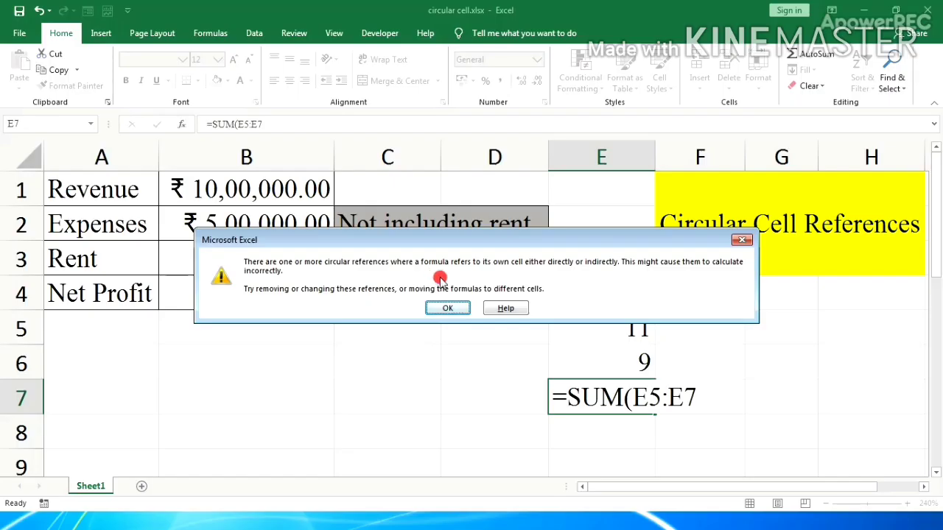
pyautogui.click(445, 308)
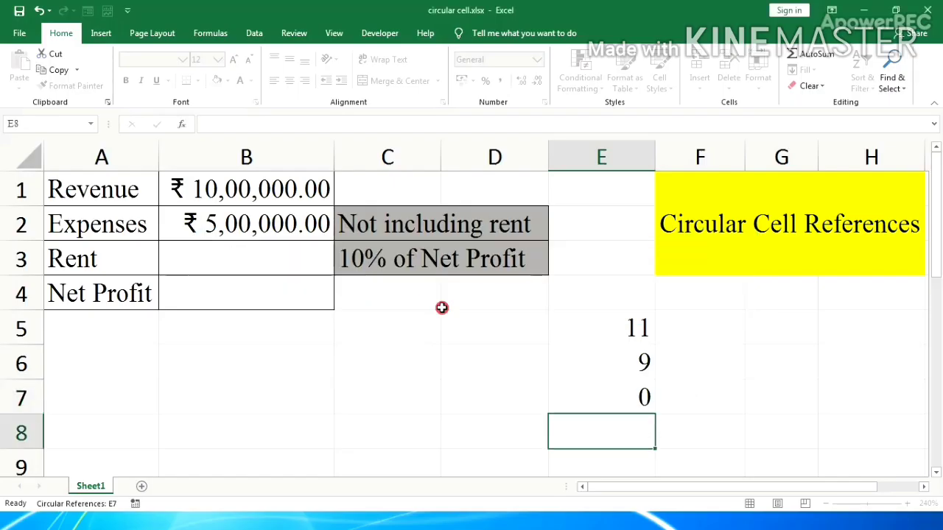
pyautogui.click(582, 405)
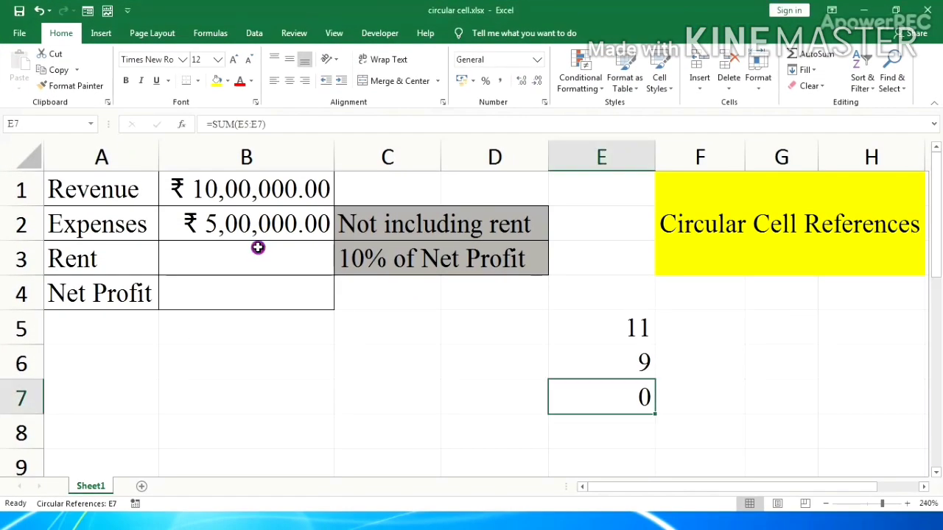
# Step: Enter the formula =B4*10% in cell B3 to calculate the rent from the net profit
pyautogui.click(258, 249)
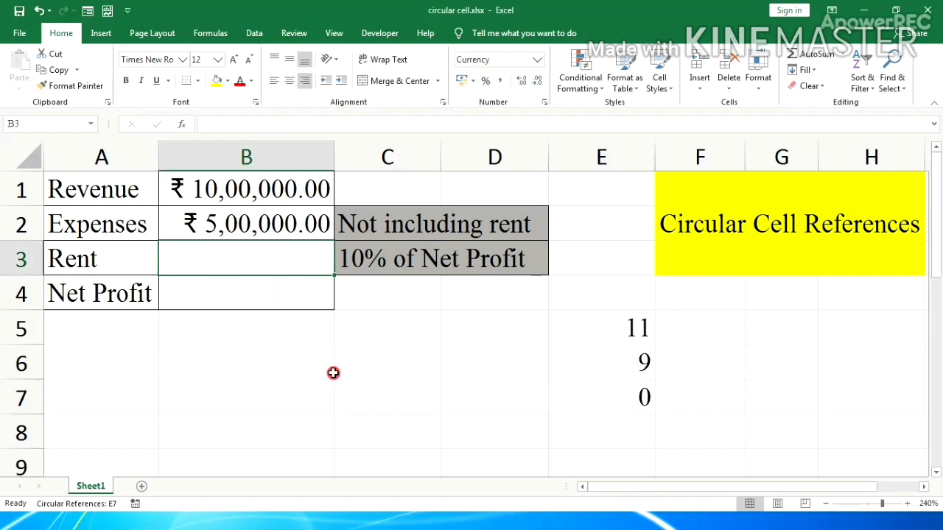
pyautogui.write('=')
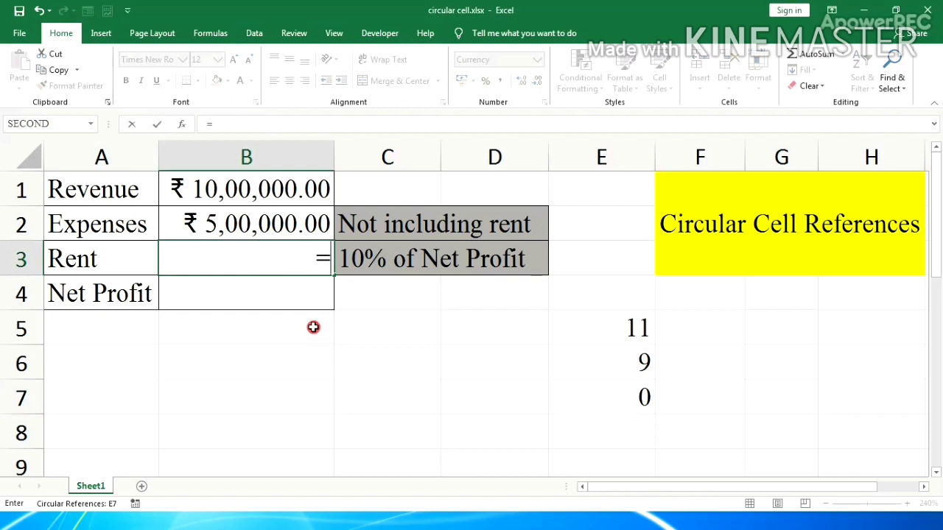
pyautogui.click(303, 304)
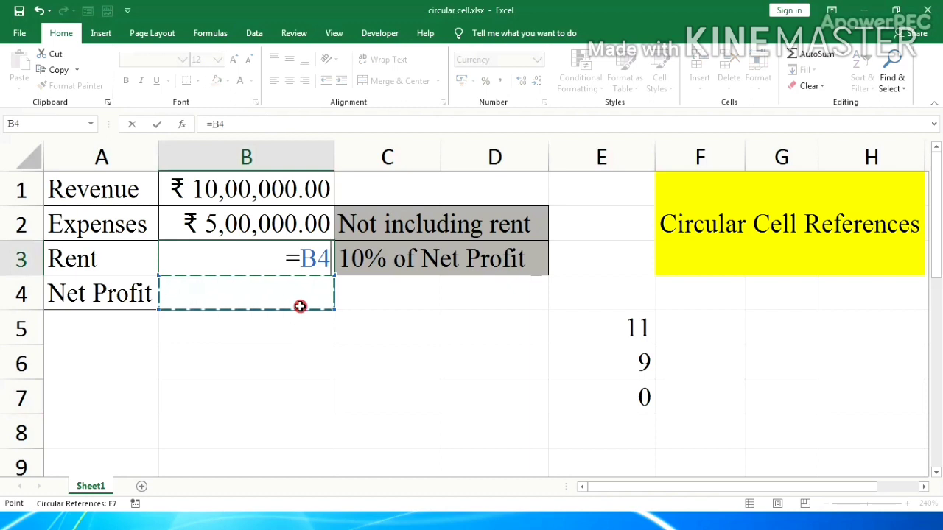
pyautogui.write('*10')
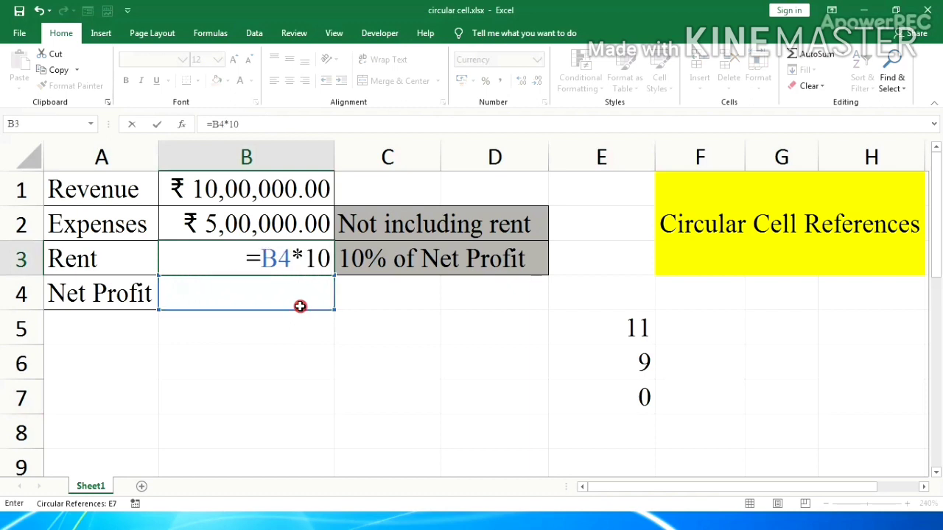
pyautogui.write('%')
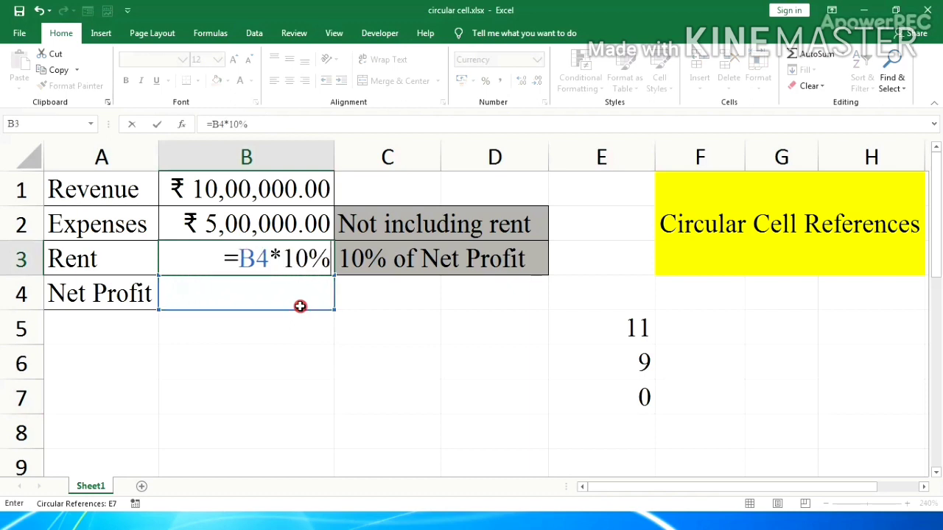
pyautogui.press('Return')
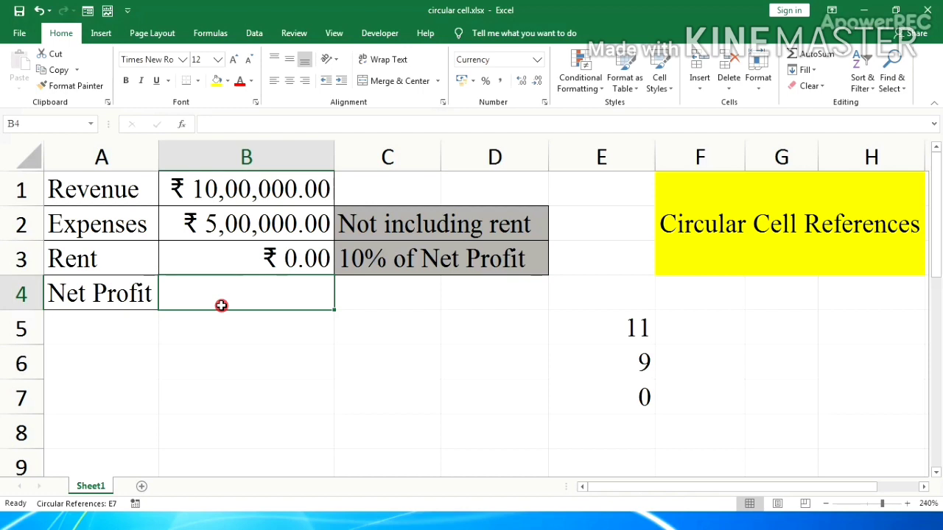
# Step: Enter the formula =B1-B2-B3 in cell B4 to calculate the net profit after expenses and rent
pyautogui.write('=')
pyautogui.press('Up')
pyautogui.press('Up')
pyautogui.press('Up')
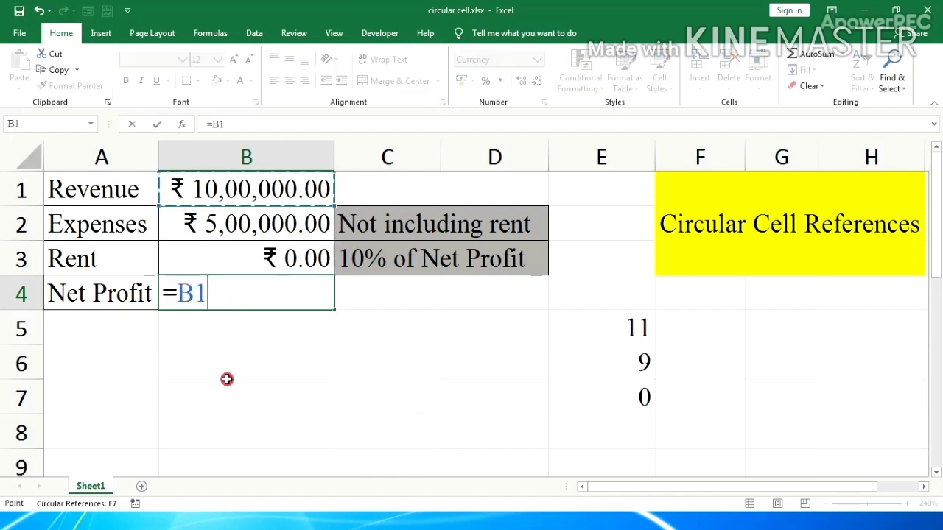
pyautogui.write('-')
pyautogui.press('Up')
pyautogui.press('Up')
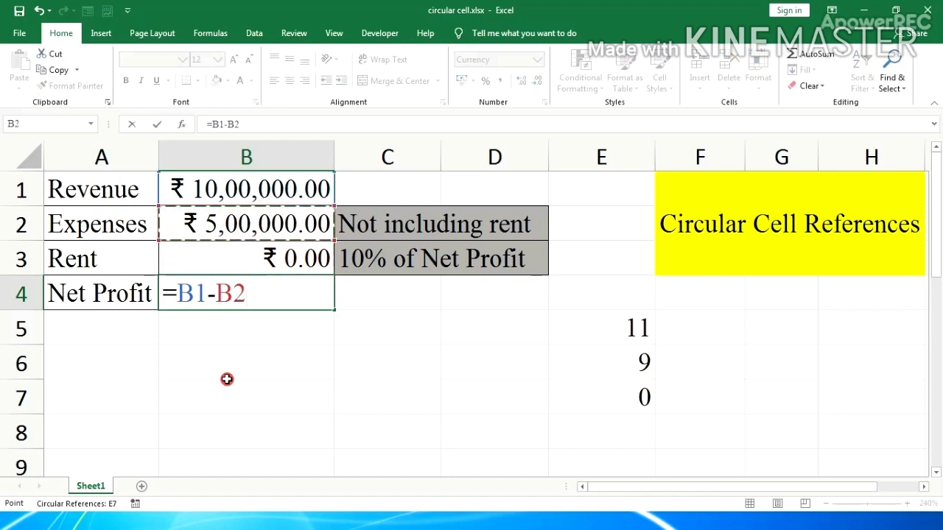
pyautogui.write('-')
pyautogui.press('Up')
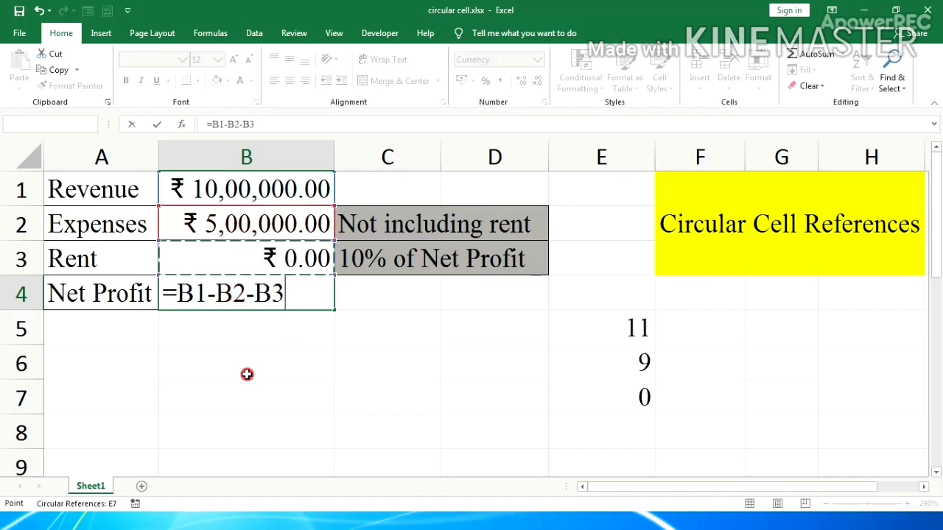
pyautogui.press('Return')
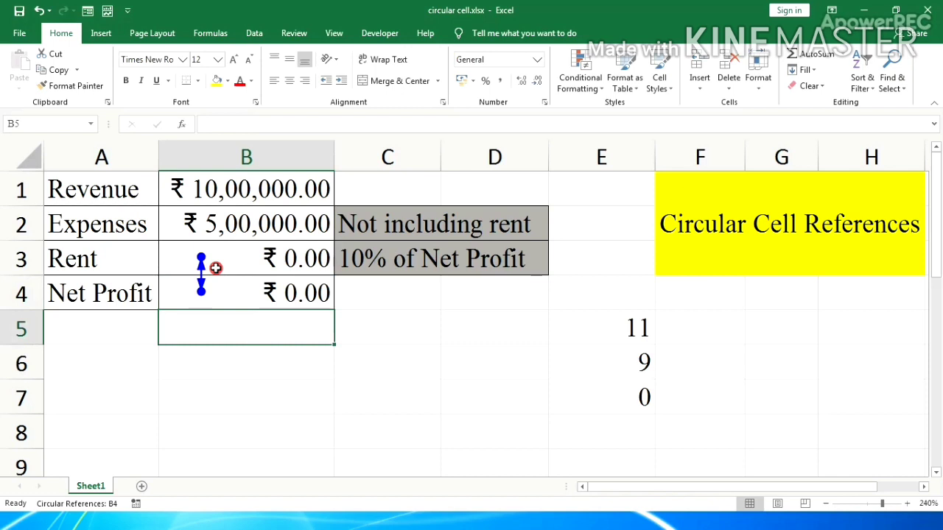
# Step: Enable iterative calculation in the Excel formula calculation options and apply the change
pyautogui.click(22, 38)
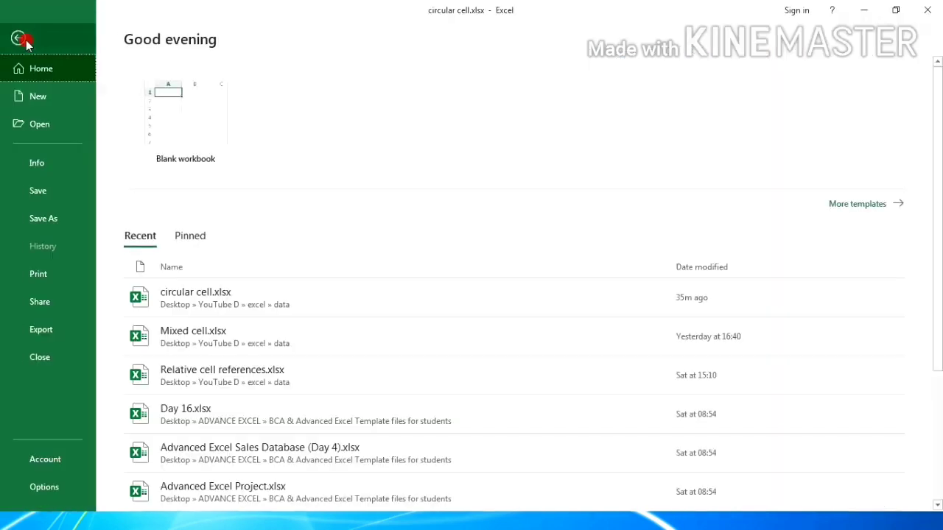
pyautogui.click(44, 488)
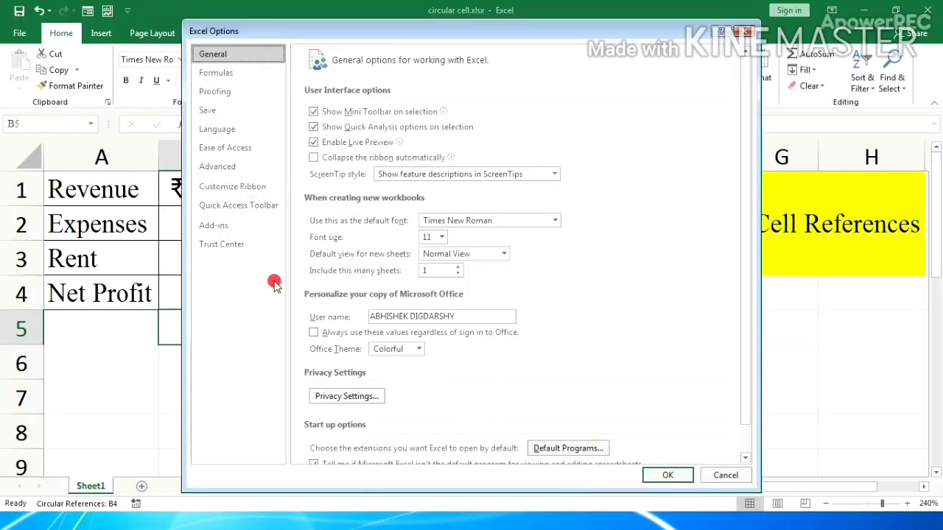
pyautogui.click(272, 80)
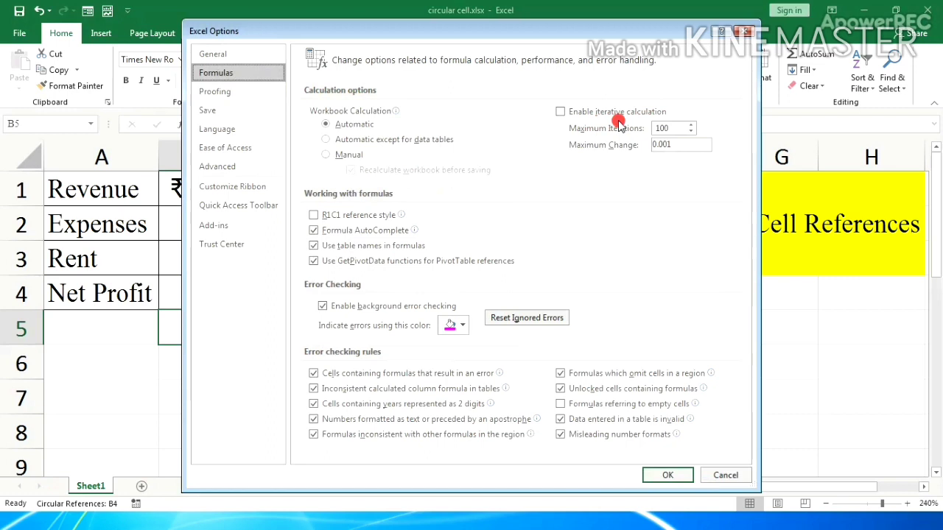
pyautogui.click(559, 112)
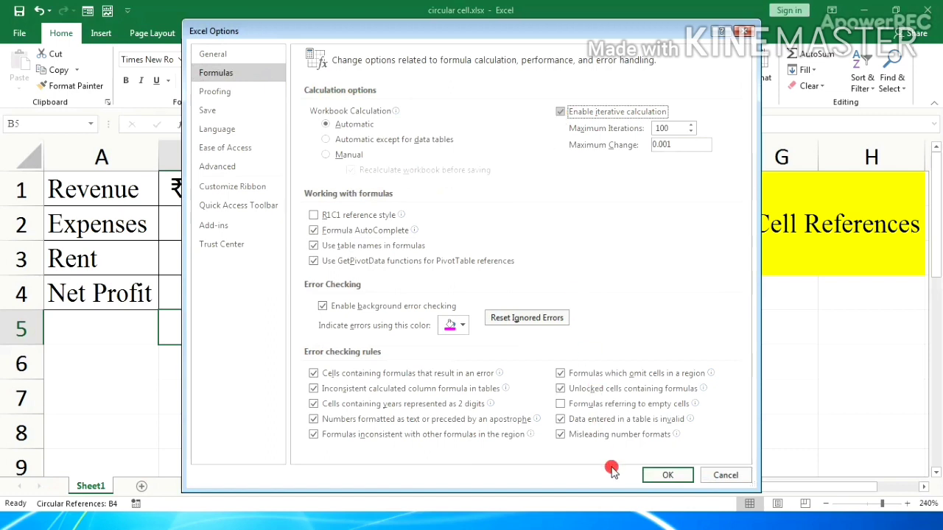
pyautogui.click(646, 476)
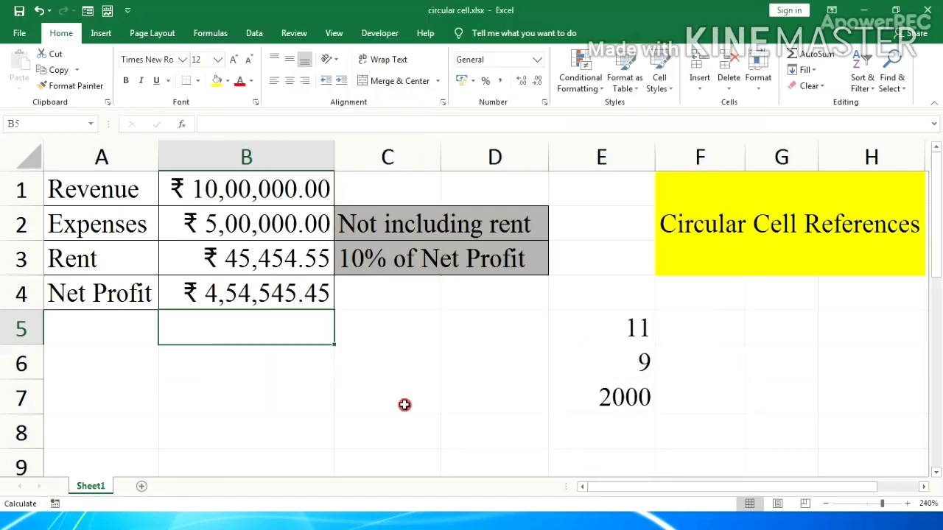